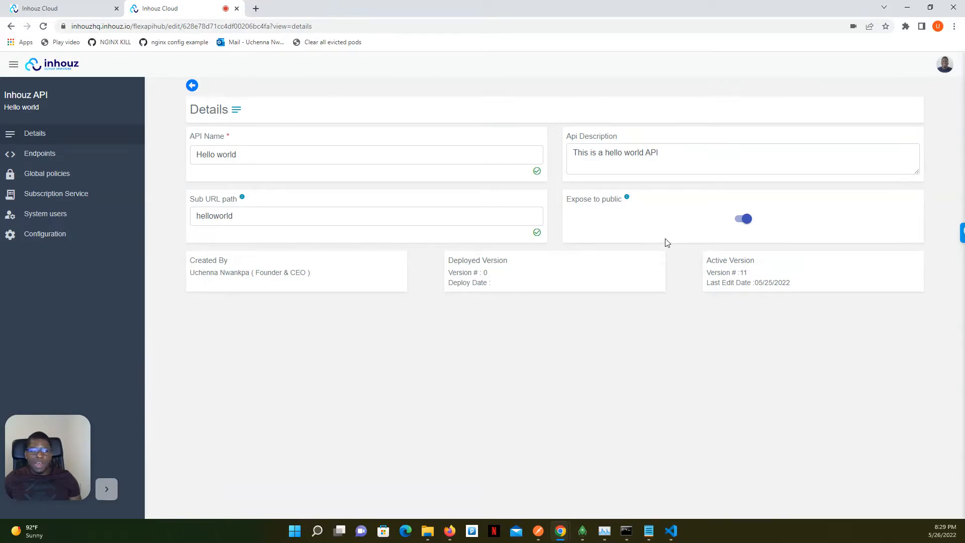
Examine the Hello world API's GET /hello endpoint, including the name route parameter in its development URL
{"action": "left_click", "coordinate": [86, 159]}
{"action": "left_click", "coordinate": [198, 158]}
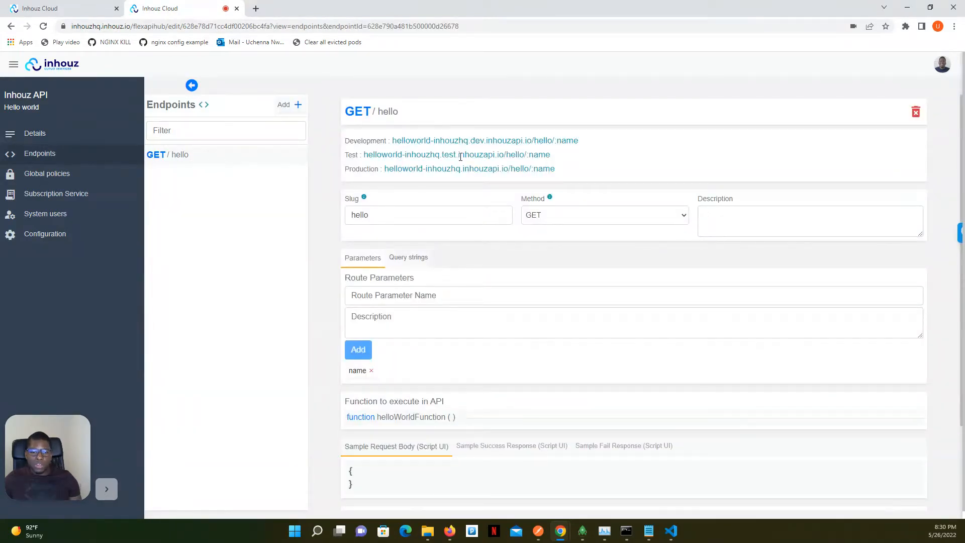
{"action": "double_click", "coordinate": [567, 141]}
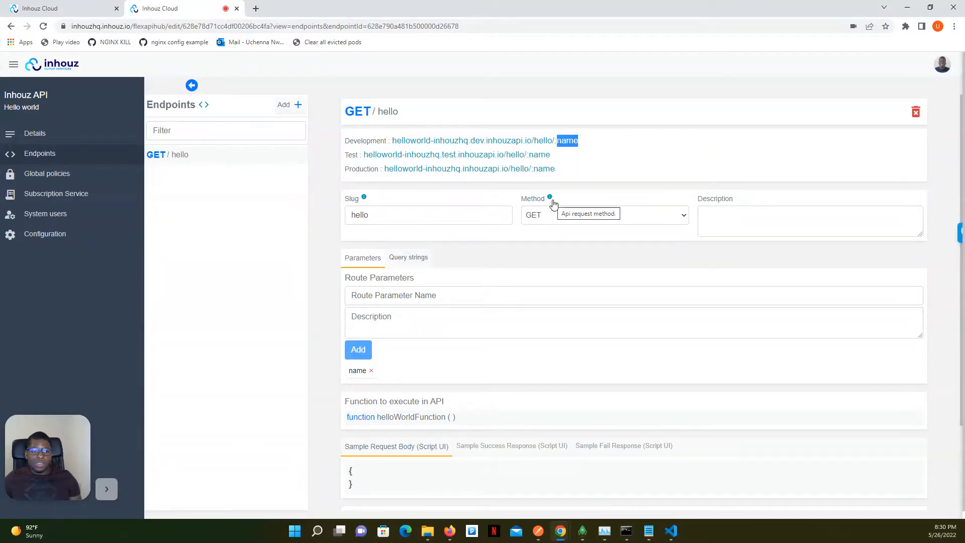
{"action": "left_click", "coordinate": [517, 206]}
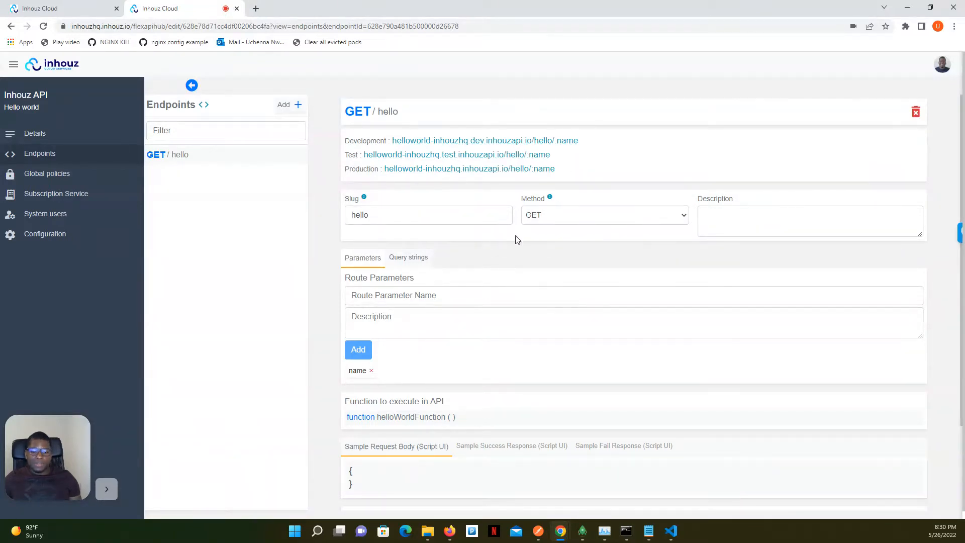
Switch to Postman, send the prepared GET request to the development /hello endpoint, and return to the Inhouz browser window
{"action": "left_click", "coordinate": [538, 531]}
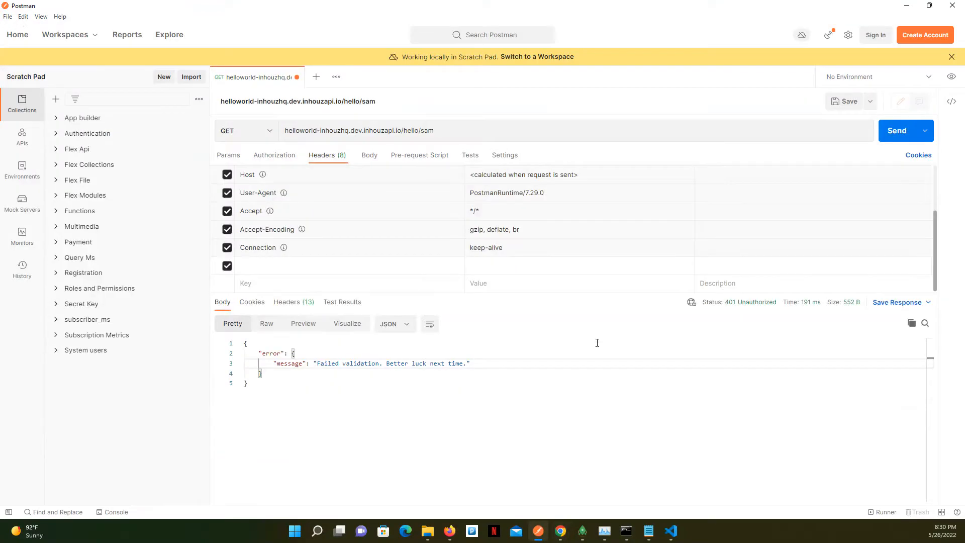
{"action": "left_click", "coordinate": [887, 140]}
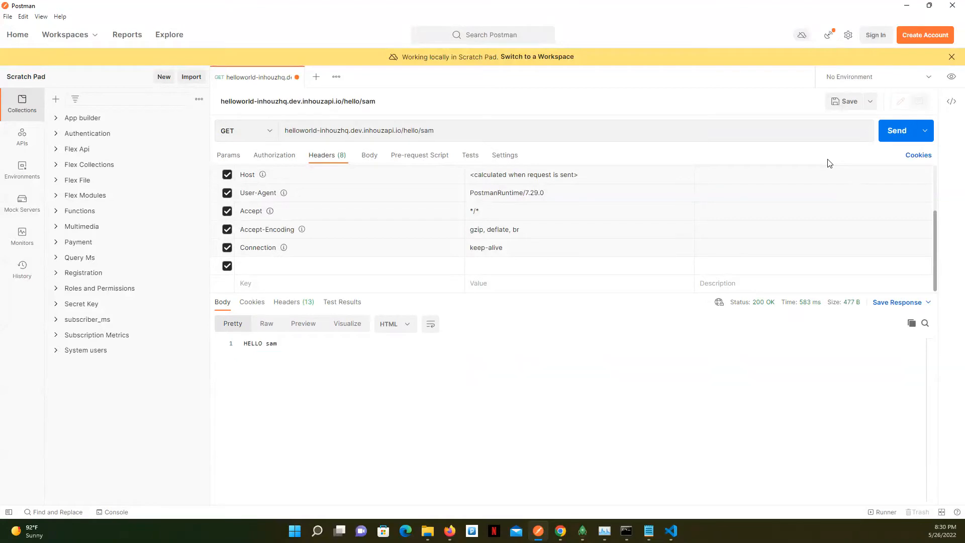
{"action": "left_click", "coordinate": [906, 5]}
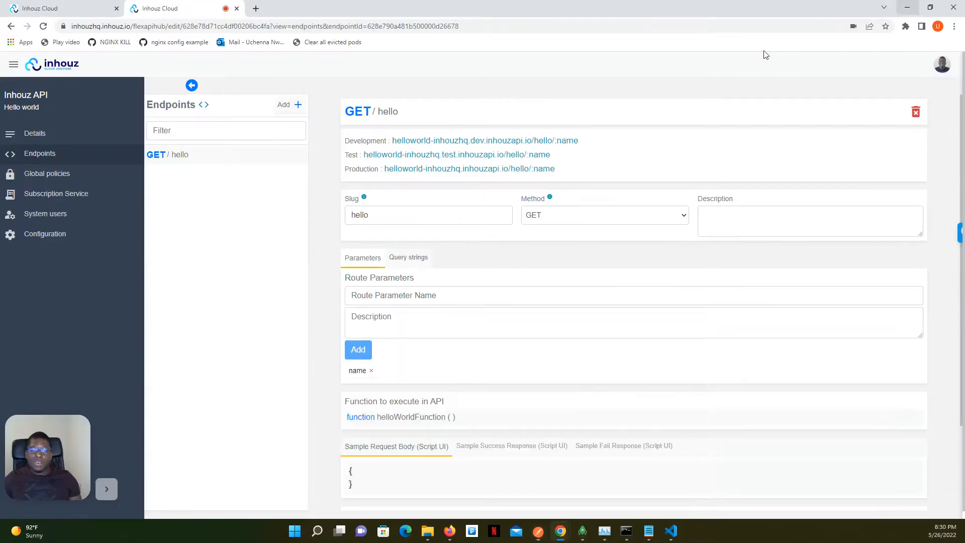
Turn off Expose to public in the Hello world API's details and save the change
{"action": "left_click", "coordinate": [48, 134]}
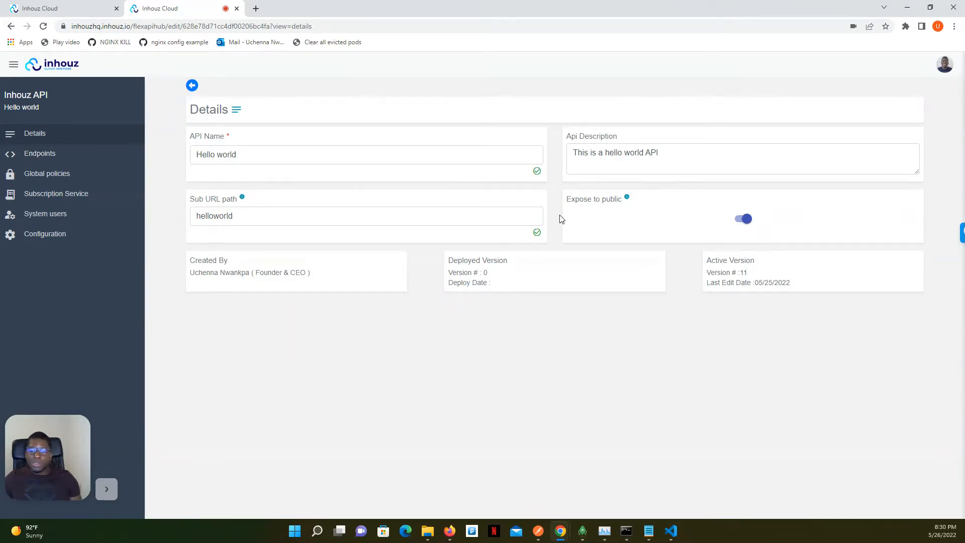
{"action": "left_click", "coordinate": [741, 219]}
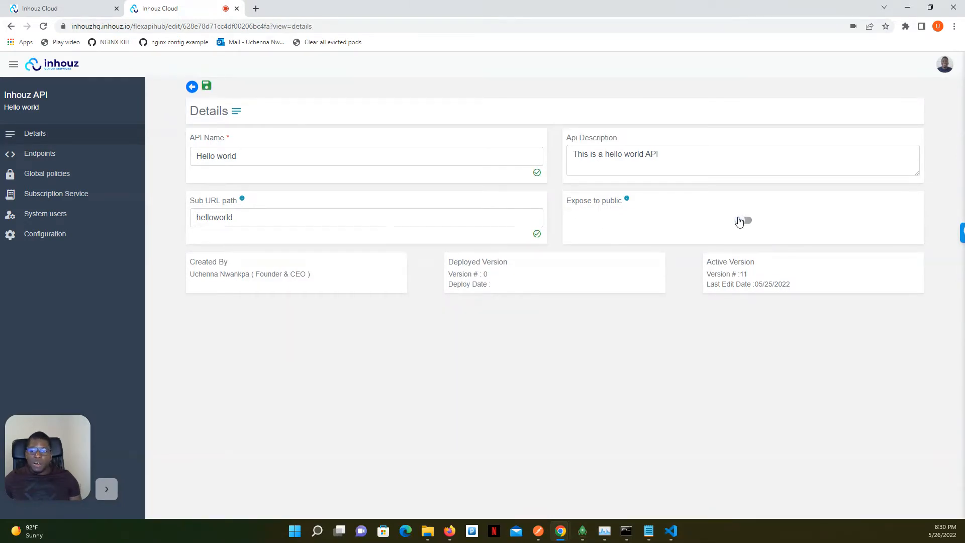
{"action": "left_click", "coordinate": [206, 86]}
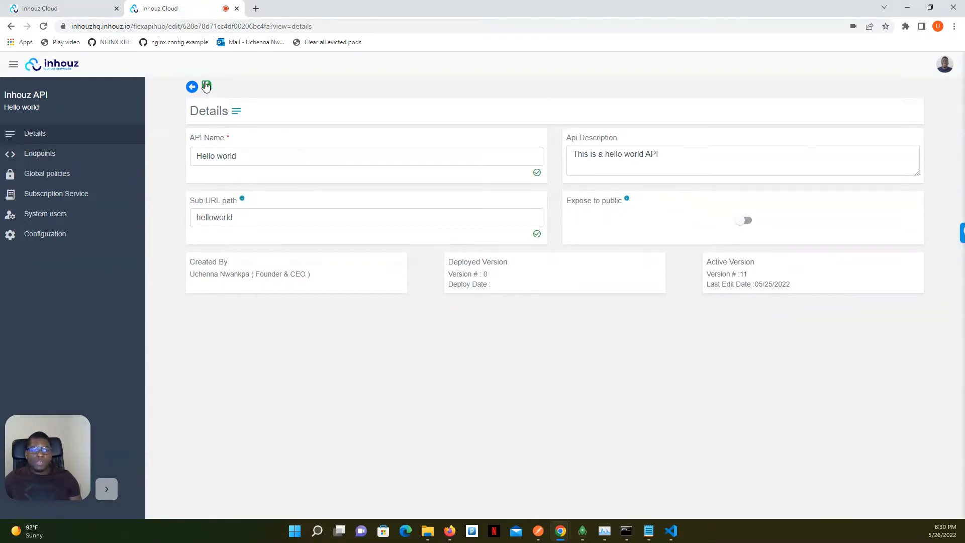
Deploy the current version 12 of the Hello world API to Development
{"action": "left_click", "coordinate": [41, 235]}
{"action": "left_click", "coordinate": [297, 230]}
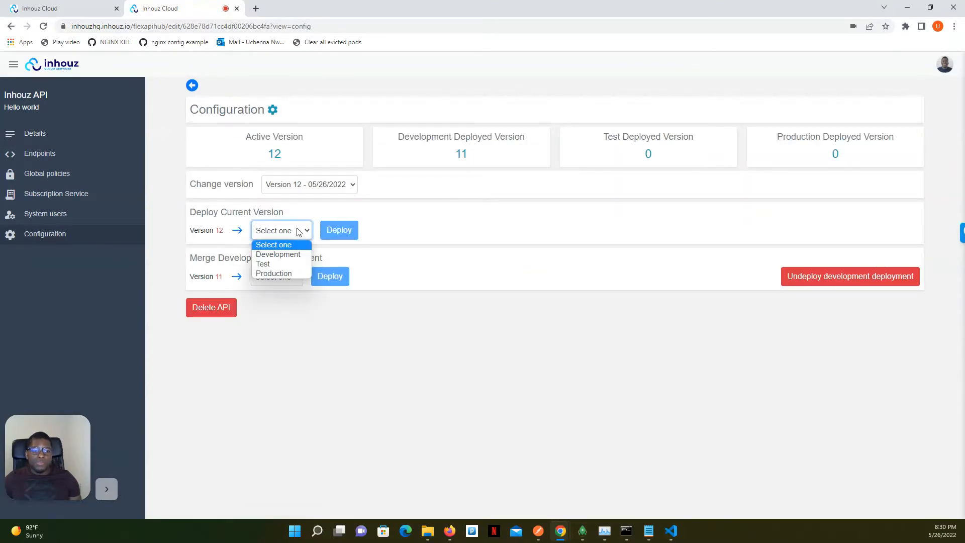
{"action": "left_click", "coordinate": [292, 253]}
{"action": "left_click", "coordinate": [338, 230]}
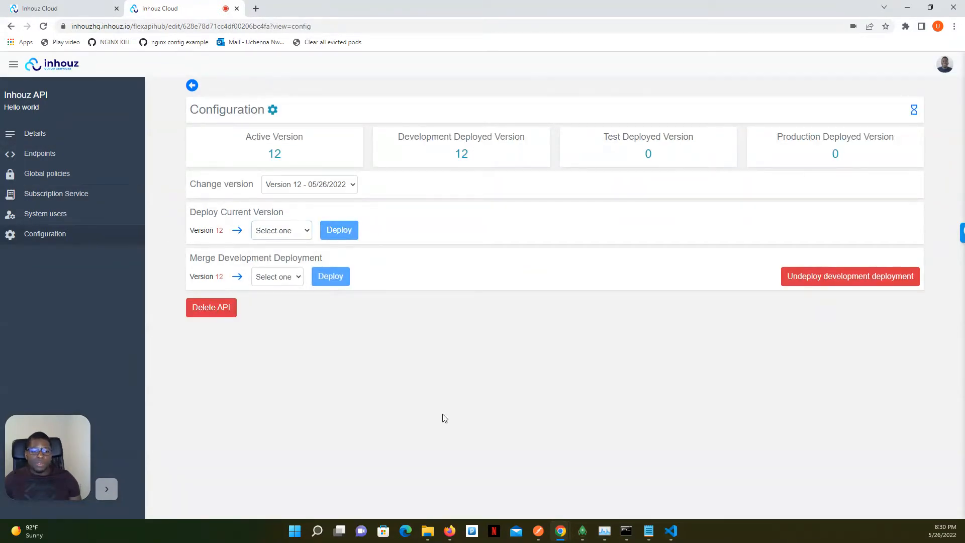
Test access to the private API by resending the GET request in Postman, and return to the Inhouz browser window
{"action": "left_click", "coordinate": [539, 531]}
{"action": "left_click", "coordinate": [896, 132]}
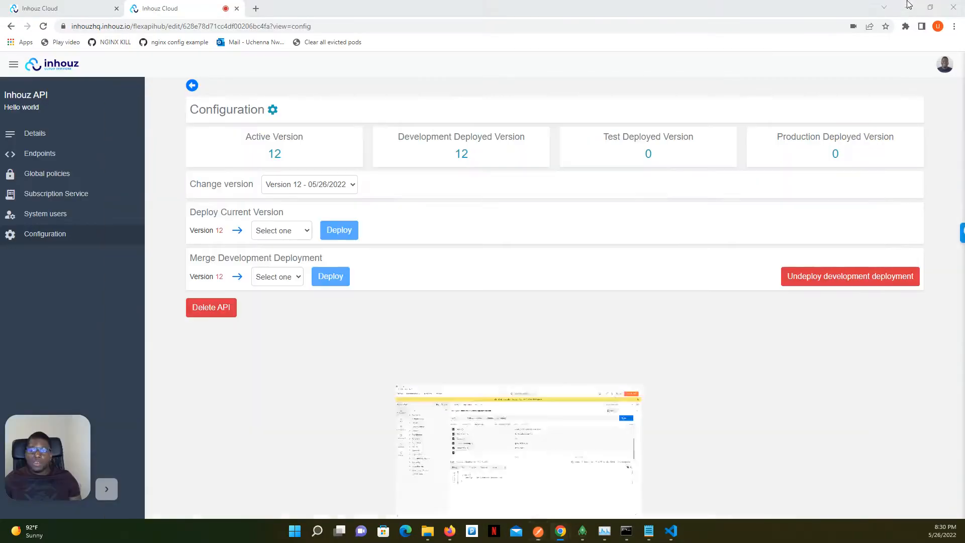
{"action": "left_click", "coordinate": [907, 6]}
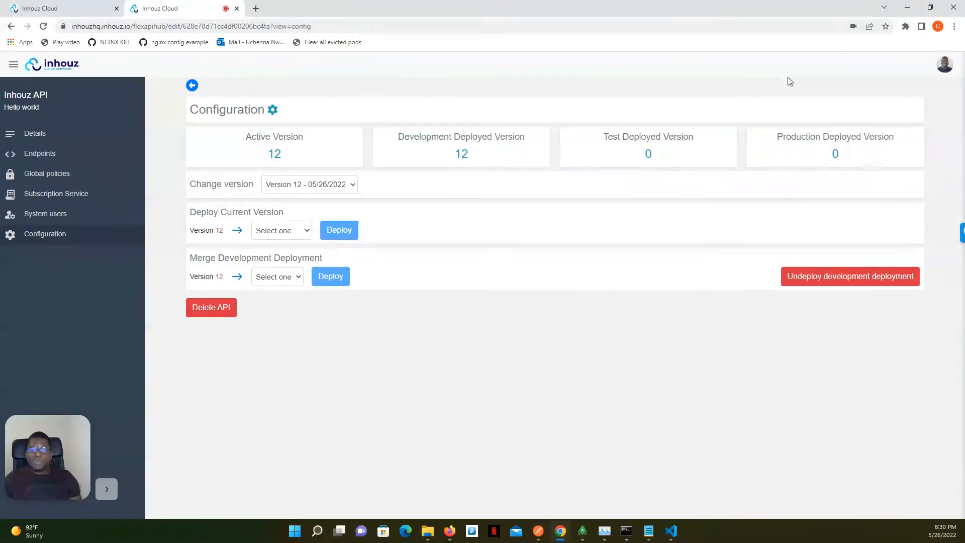
Create a system user with only a system user name, leaving the optional email empty, and view the new user's API keys
{"action": "left_click", "coordinate": [81, 141]}
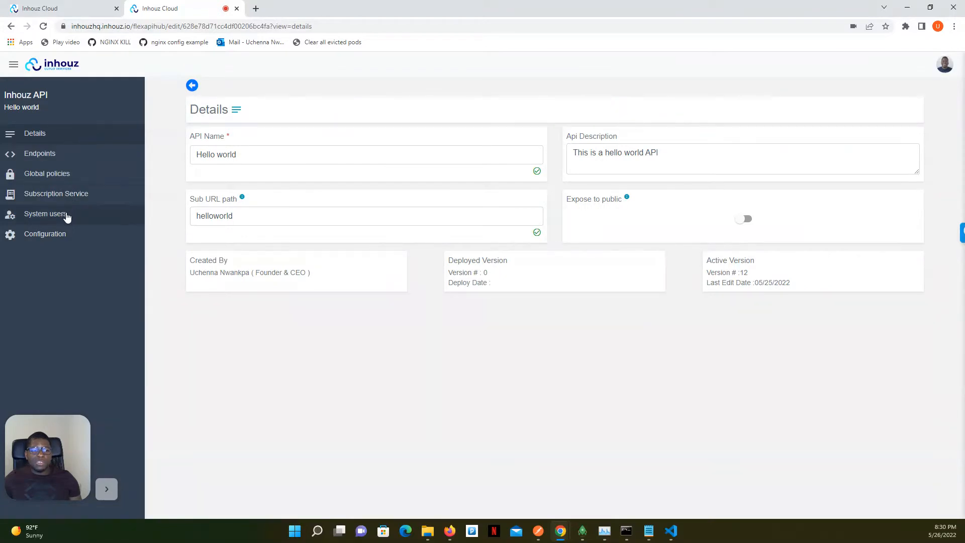
{"action": "left_click", "coordinate": [67, 216]}
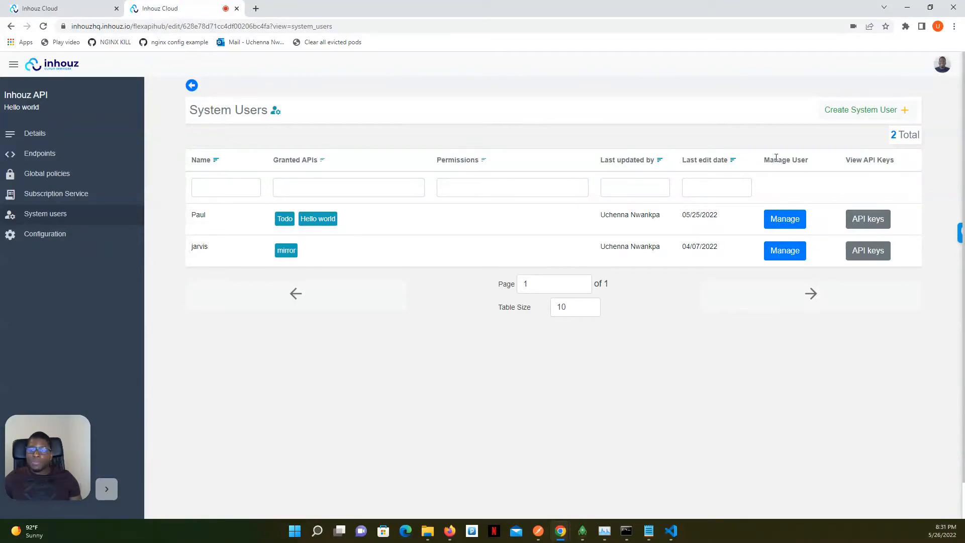
{"action": "left_click", "coordinate": [882, 114]}
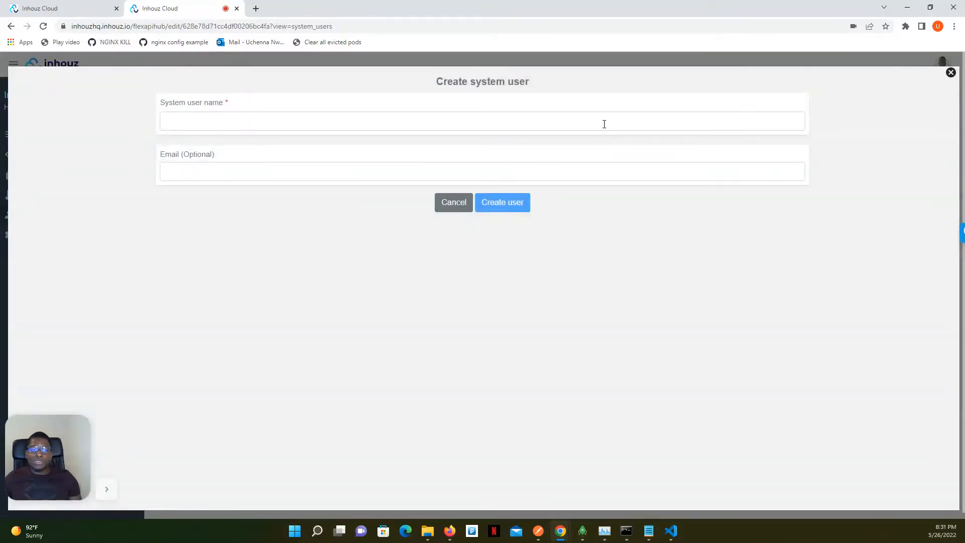
{"action": "left_click", "coordinate": [566, 122]}
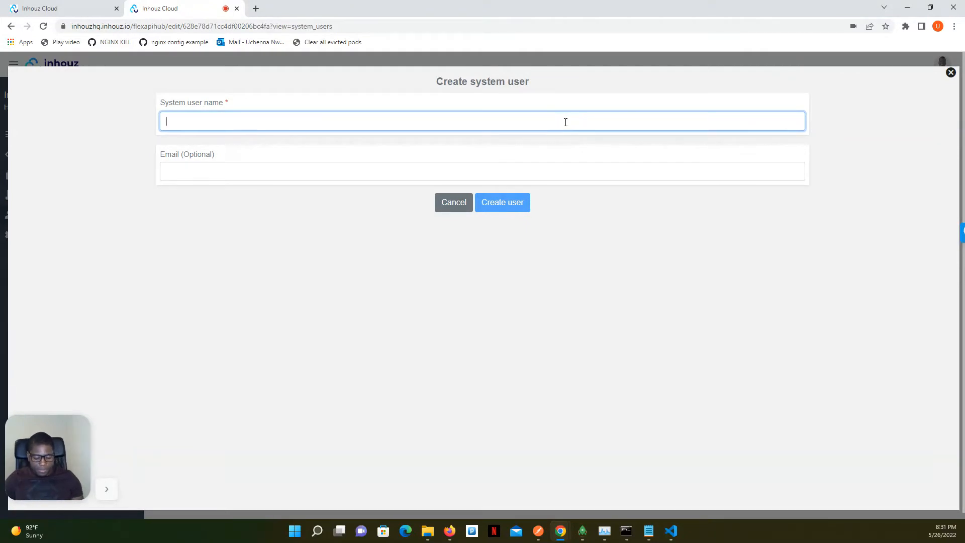
{"action": "type", "text": "Zion"}
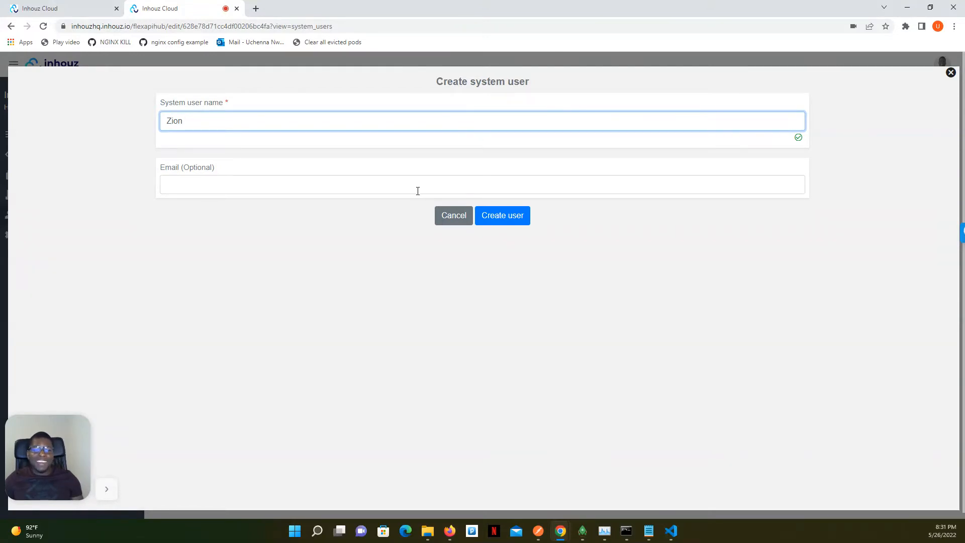
{"action": "left_click", "coordinate": [504, 219]}
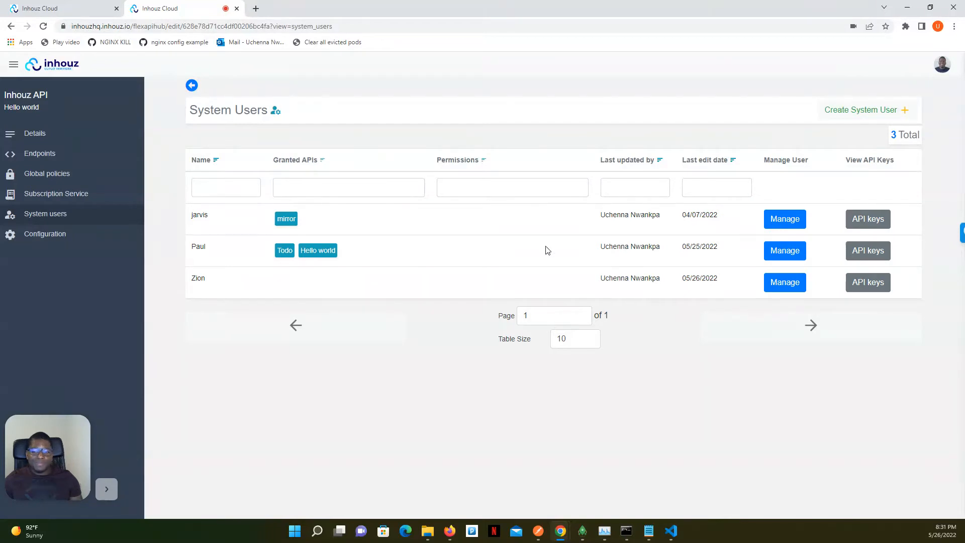
{"action": "left_click", "coordinate": [857, 282]}
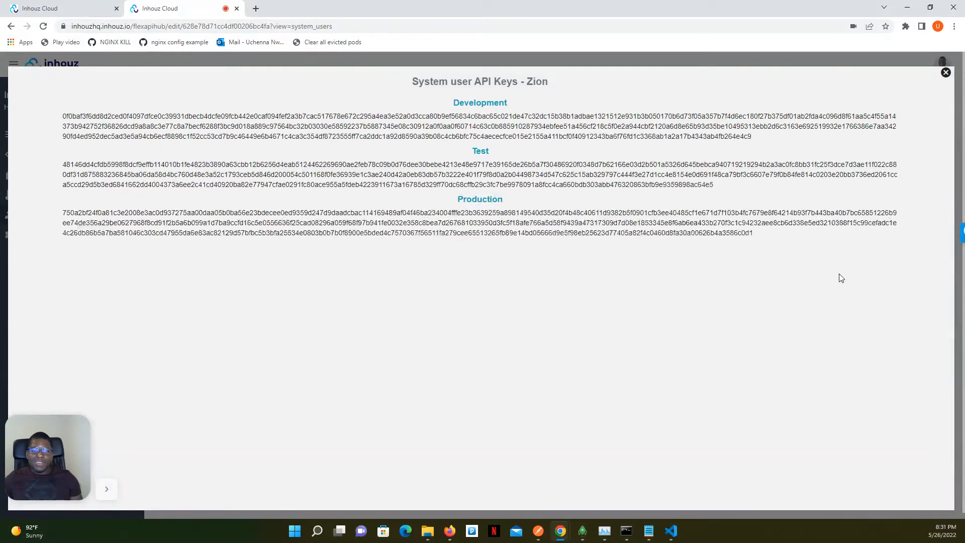
{"action": "left_click", "coordinate": [946, 73]}
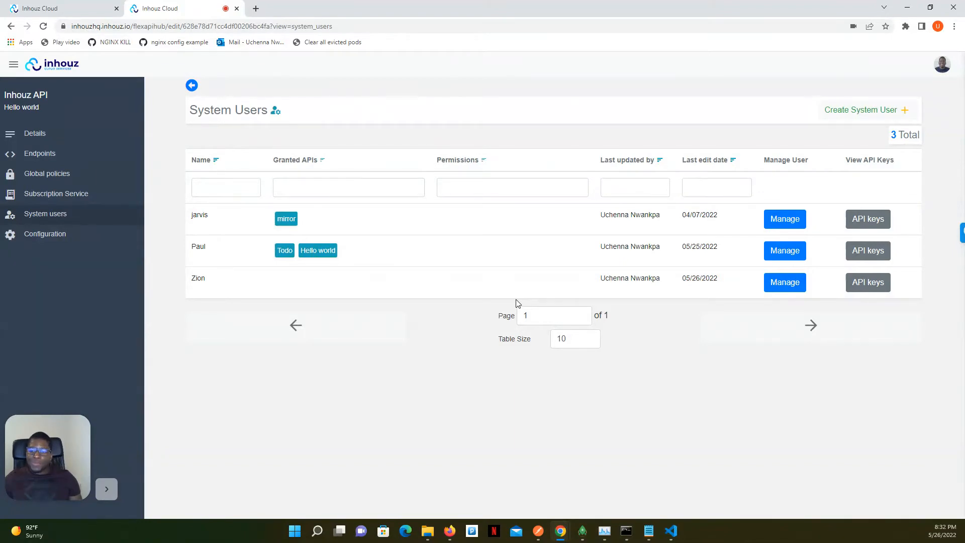
Grant the new system user access to the Hello world API without any granted permissions, and save the user
{"action": "left_click", "coordinate": [786, 285]}
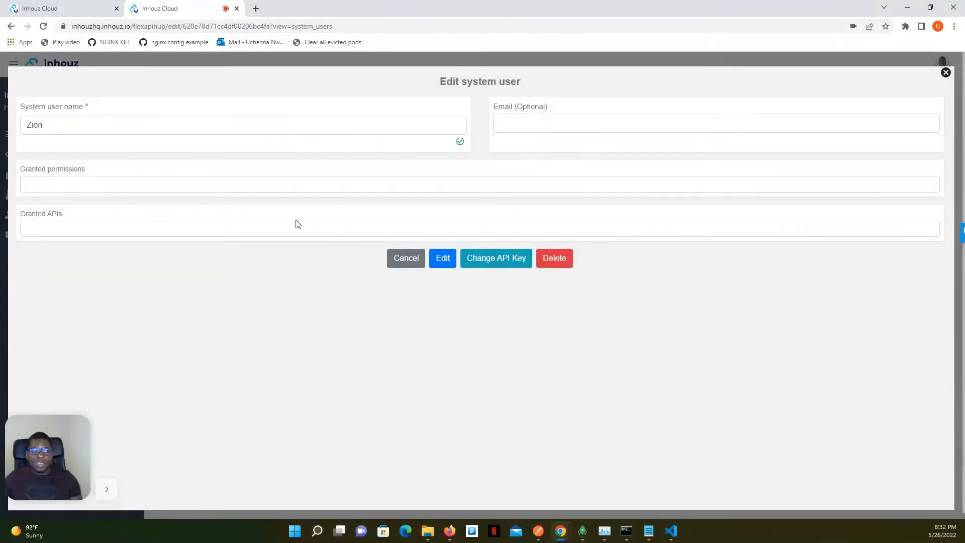
{"action": "left_click", "coordinate": [168, 234]}
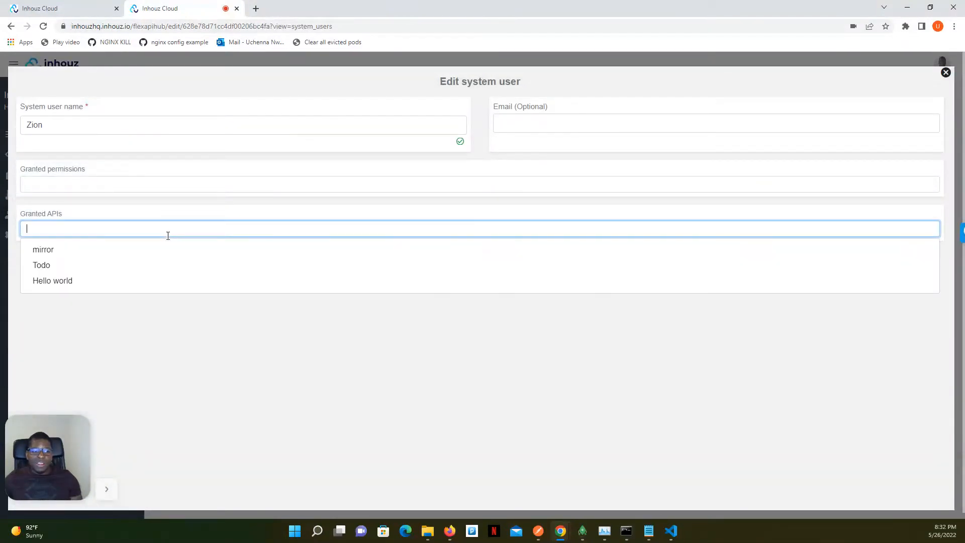
{"action": "left_click", "coordinate": [77, 283]}
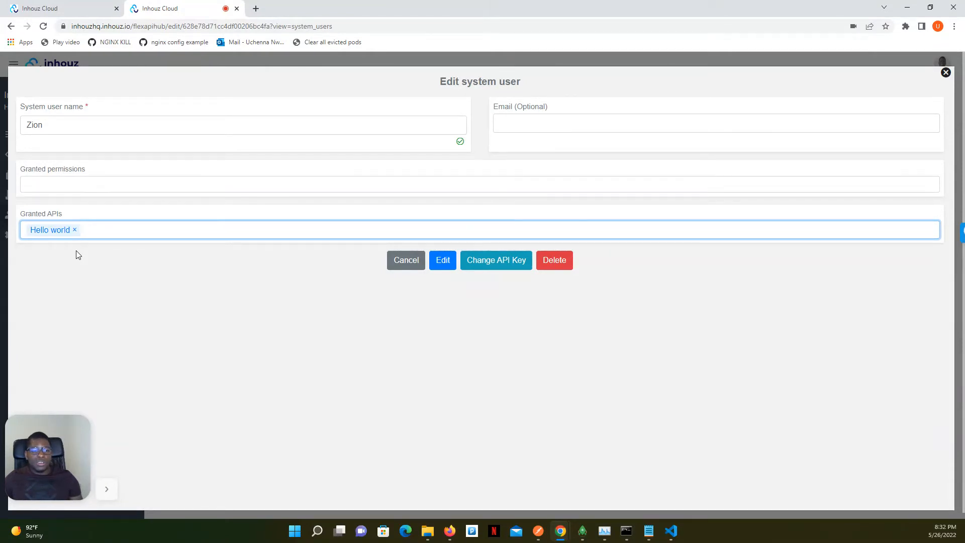
{"action": "left_click", "coordinate": [101, 186]}
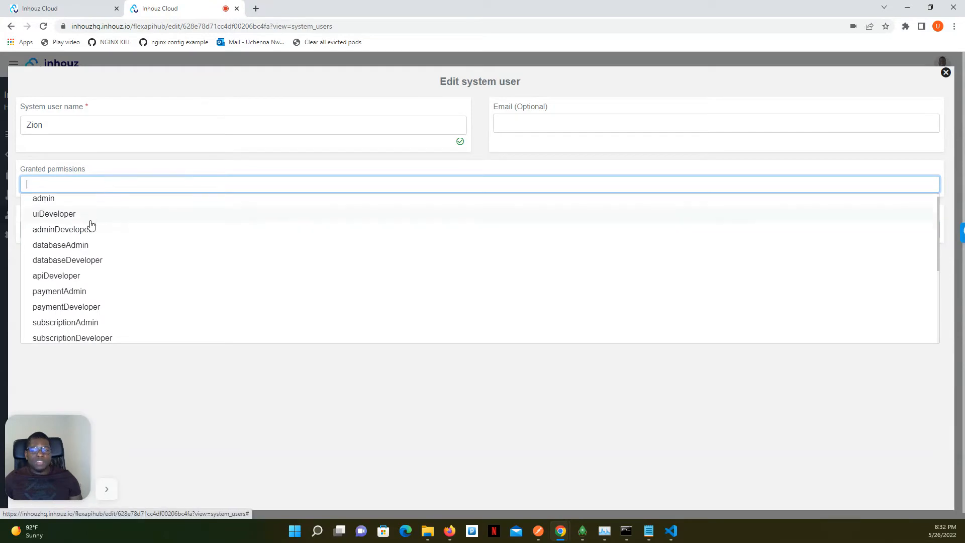
{"action": "scroll", "coordinate": [91, 226], "scroll_direction": "down", "scroll_amount": 3}
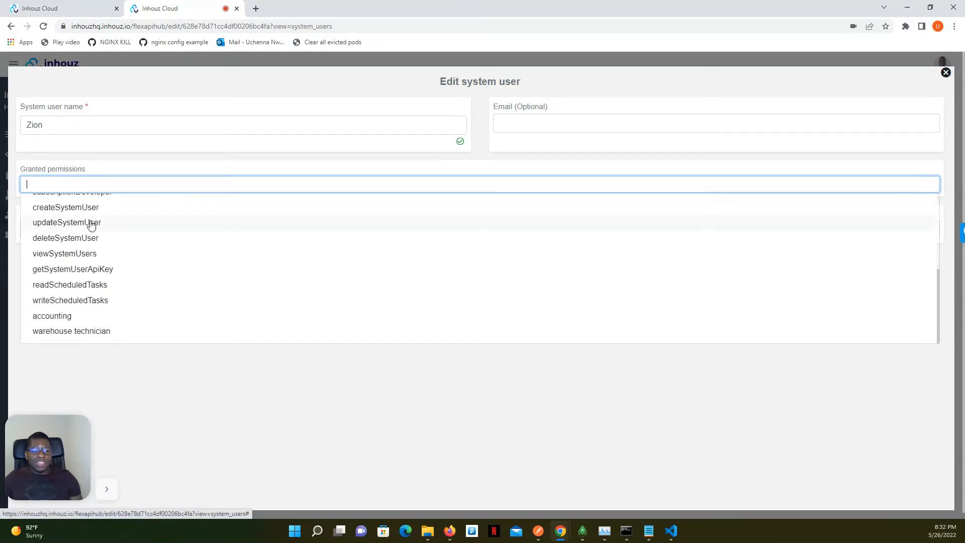
{"action": "scroll", "coordinate": [91, 225], "scroll_direction": "up", "scroll_amount": 3}
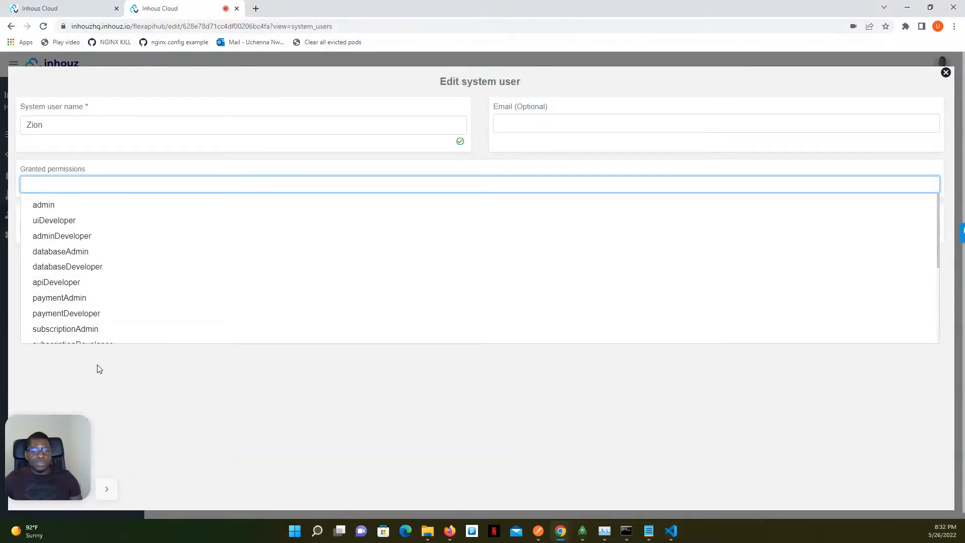
{"action": "left_click", "coordinate": [98, 352]}
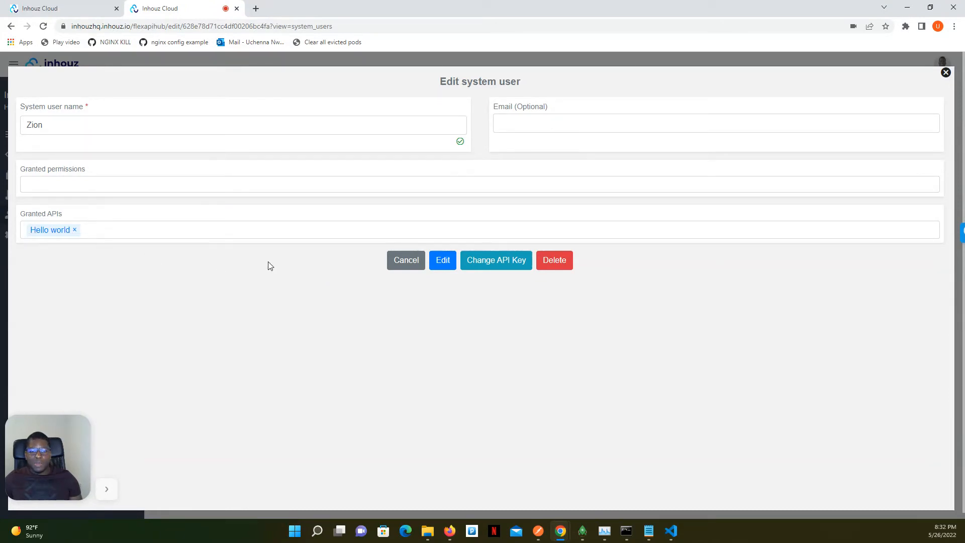
{"action": "left_click", "coordinate": [442, 261]}
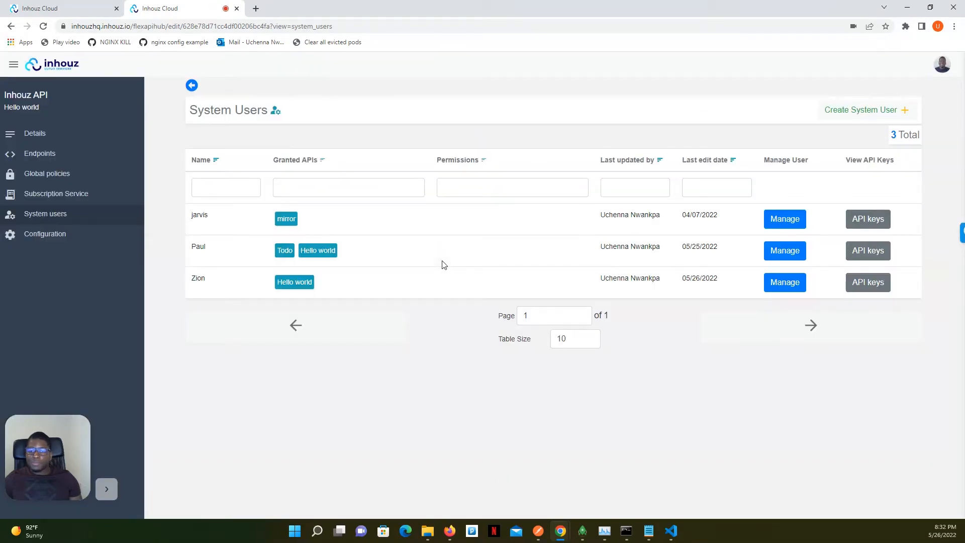
Copy the new system user's Development API key and close the key display
{"action": "left_click", "coordinate": [870, 285]}
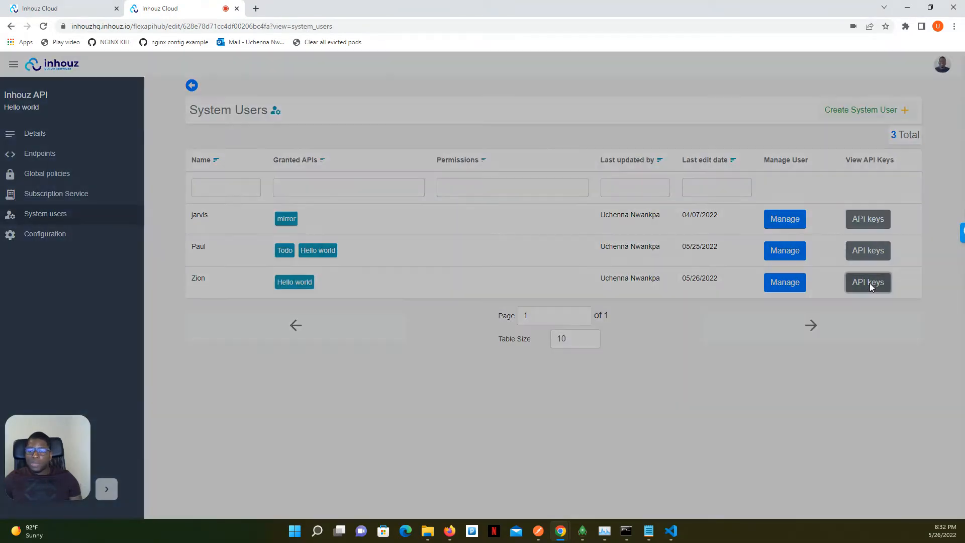
{"action": "left_click_drag", "start_coordinate": [763, 141], "coordinate": [63, 114]}
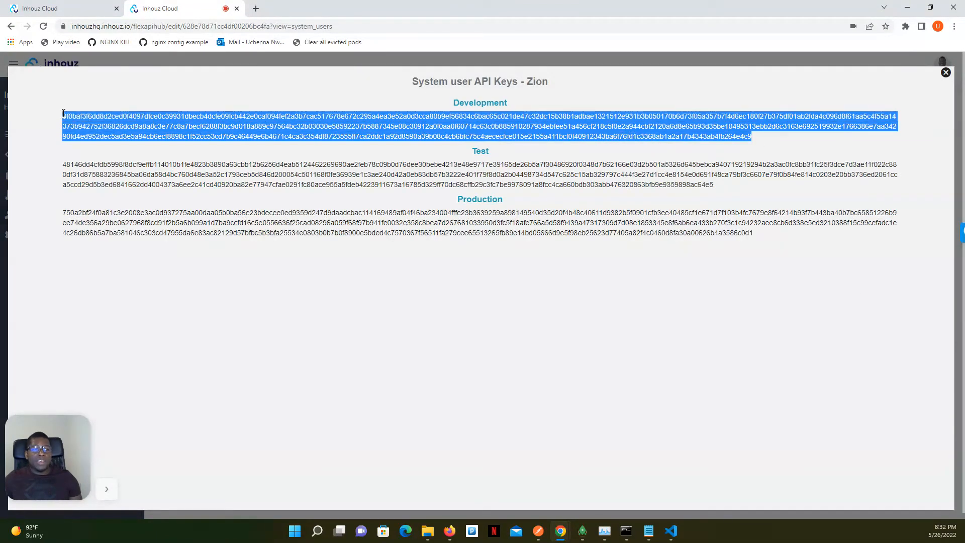
{"action": "right_click", "coordinate": [105, 127]}
{"action": "left_click", "coordinate": [155, 136]}
{"action": "left_click", "coordinate": [588, 103]}
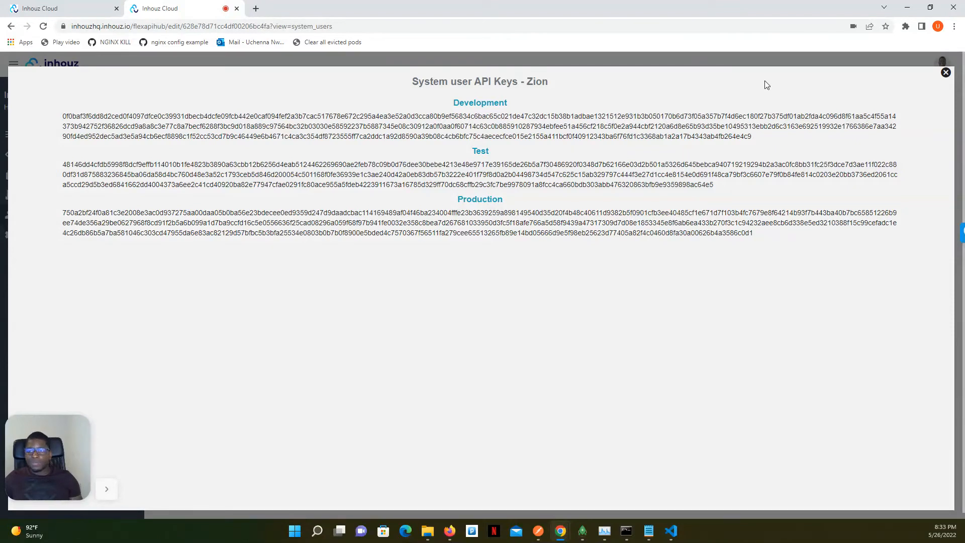
{"action": "left_click", "coordinate": [946, 73]}
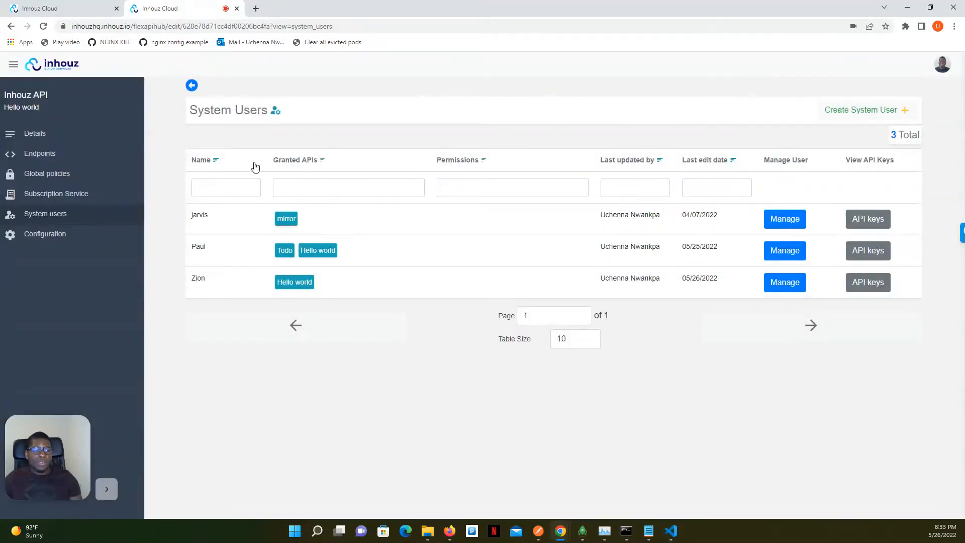
Switch to Postman, add an X-API-KEY header holding the copied Development API key to the GET request, and send it
{"action": "left_click", "coordinate": [542, 533]}
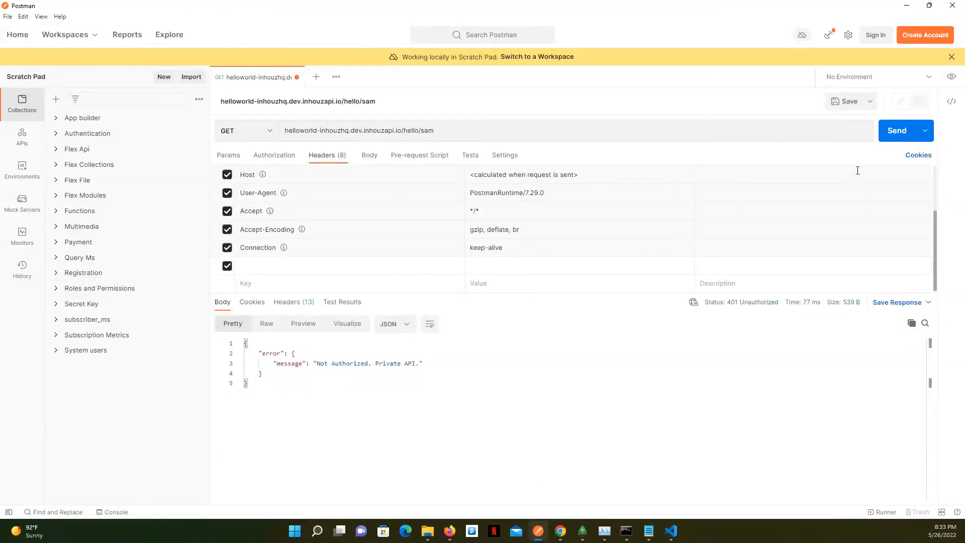
{"action": "left_click", "coordinate": [888, 133]}
{"action": "left_click", "coordinate": [331, 263]}
{"action": "type", "text": "X-"}
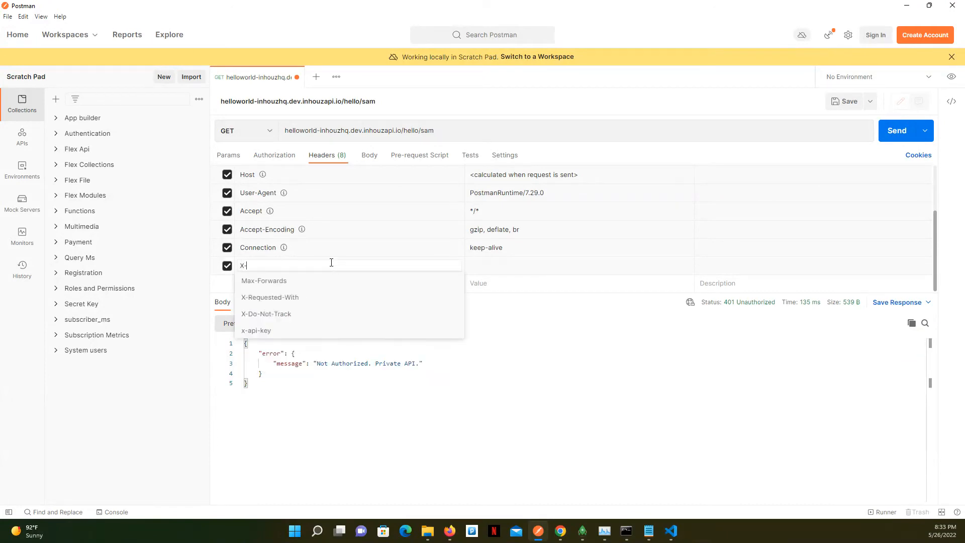
{"action": "type", "text": "API-KEY"}
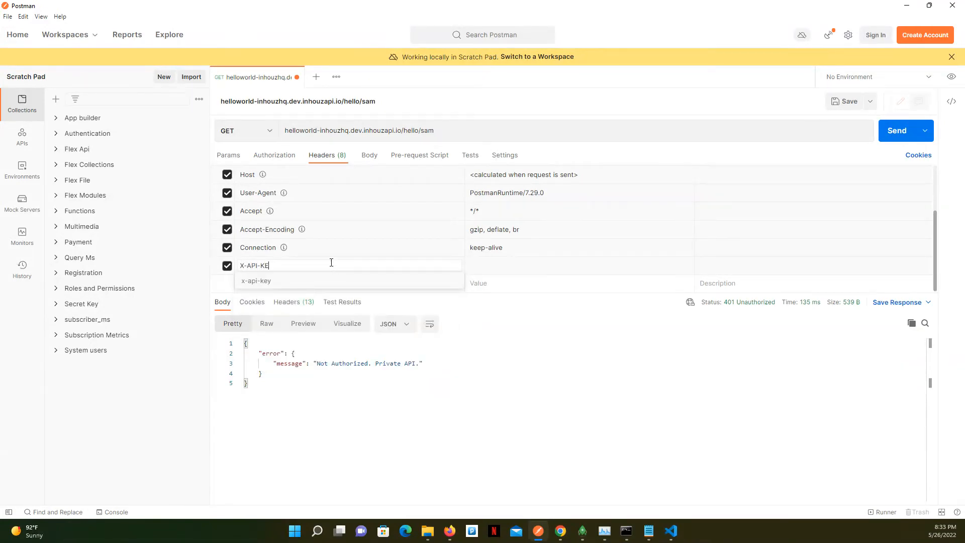
{"action": "left_click", "coordinate": [498, 262]}
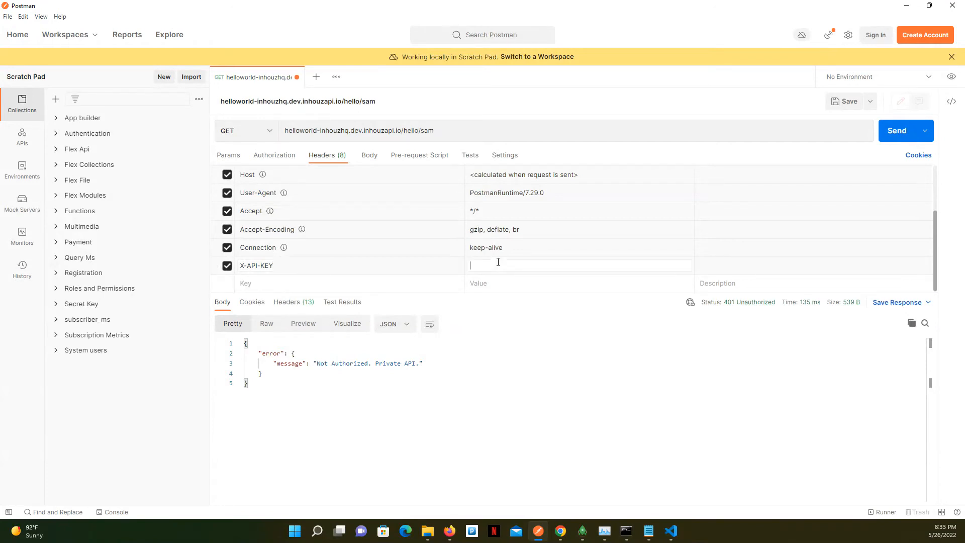
{"action": "key", "text": "ctrl+v"}
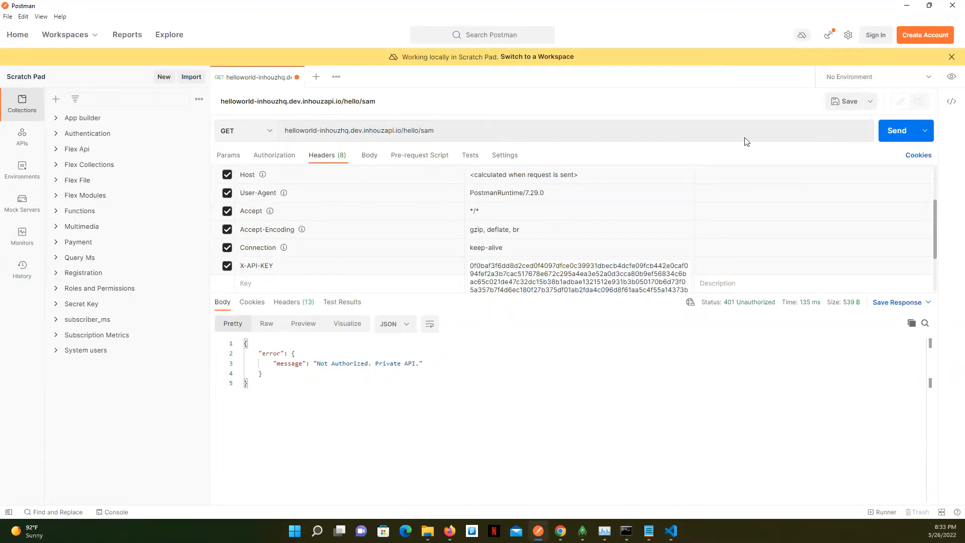
{"action": "left_click", "coordinate": [893, 131]}
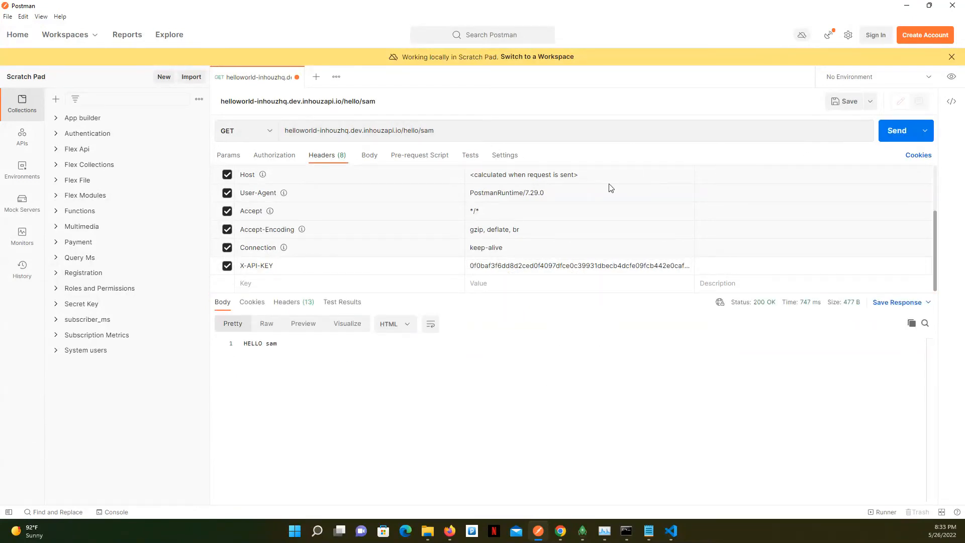
Replace the name at the end of the GET request's URL with a different first name and send the request
{"action": "double_click", "coordinate": [427, 130]}
{"action": "type", "text": "JAMES"}
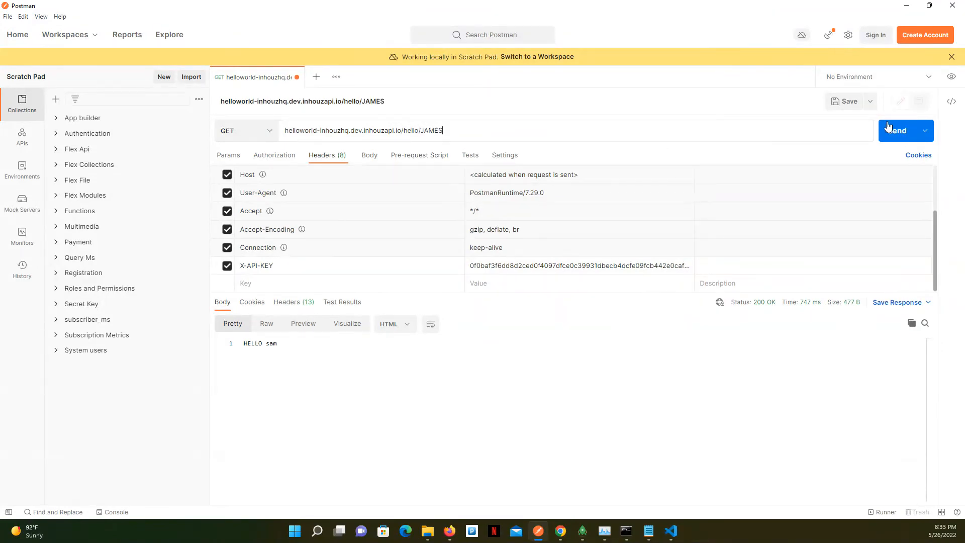
{"action": "left_click", "coordinate": [884, 124]}
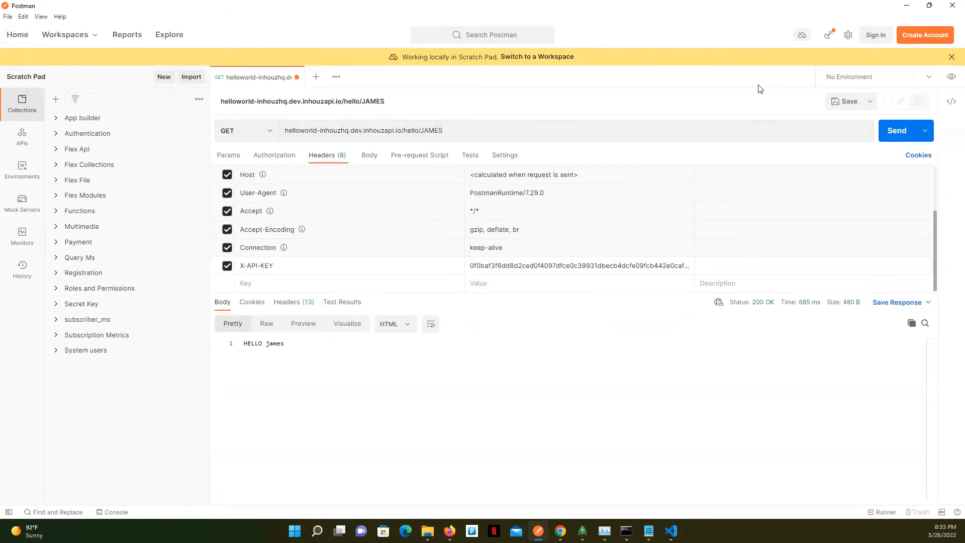
Return to the Inhouz browser window and change the API key of the system user granted only the Hello world API
{"action": "left_click", "coordinate": [906, 5]}
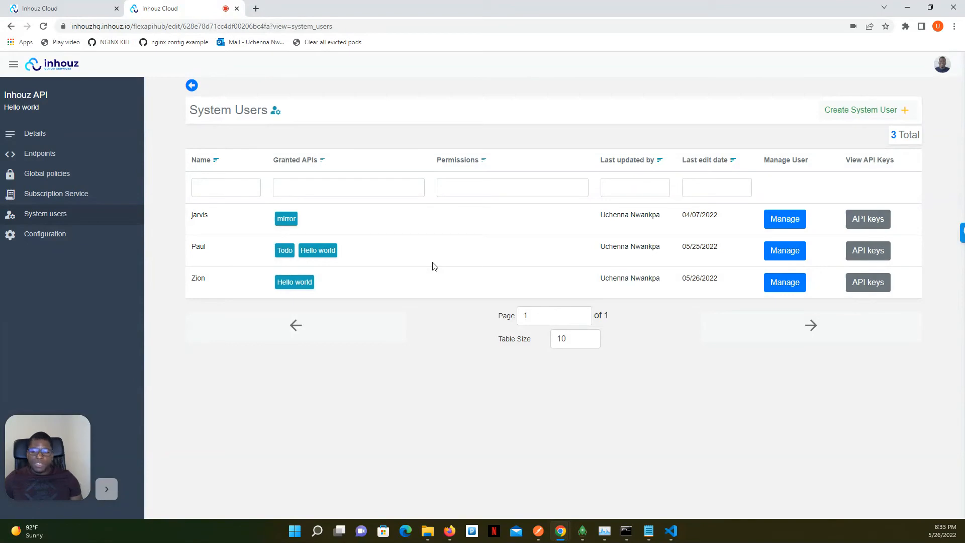
{"action": "left_click", "coordinate": [792, 282]}
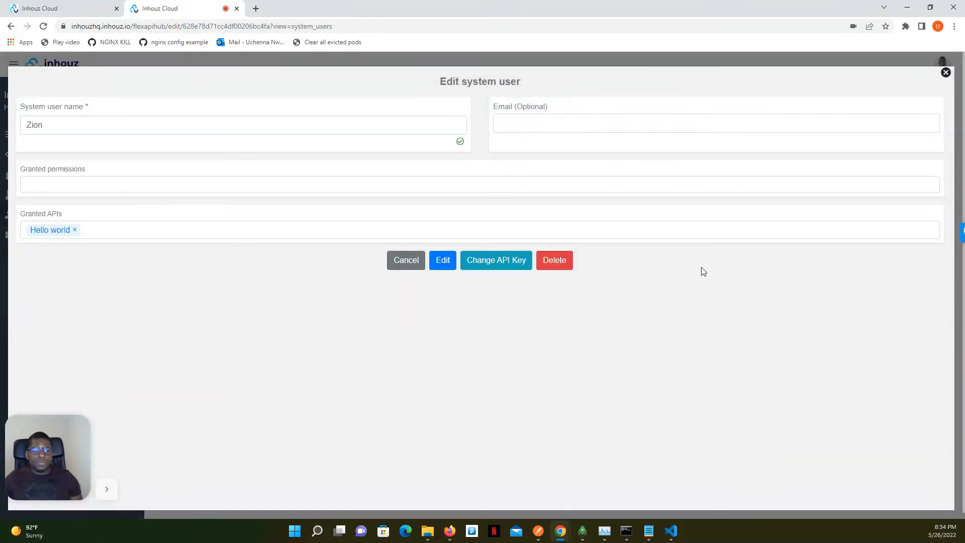
{"action": "left_click", "coordinate": [490, 263]}
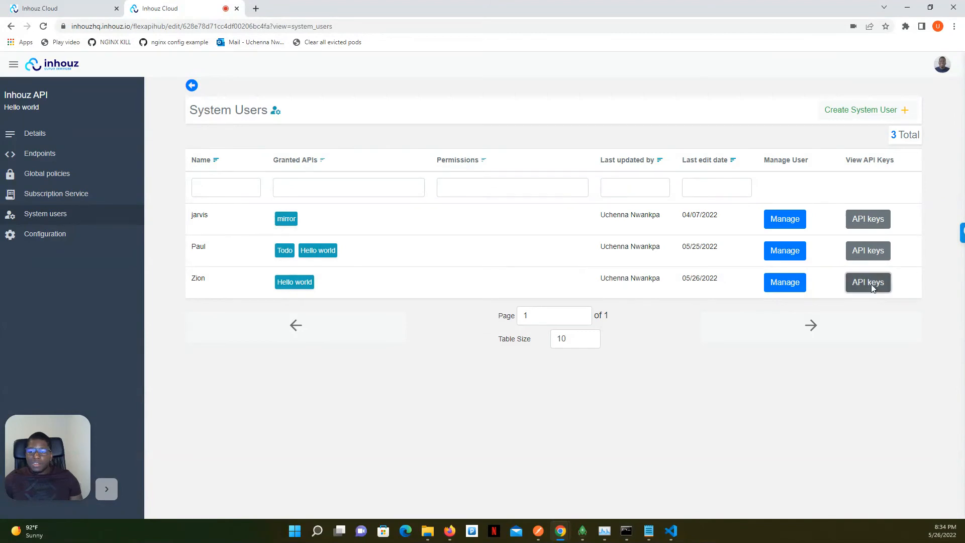
View the same system user's API keys, copy the regenerated Development key, and close the key display
{"action": "left_click", "coordinate": [869, 284]}
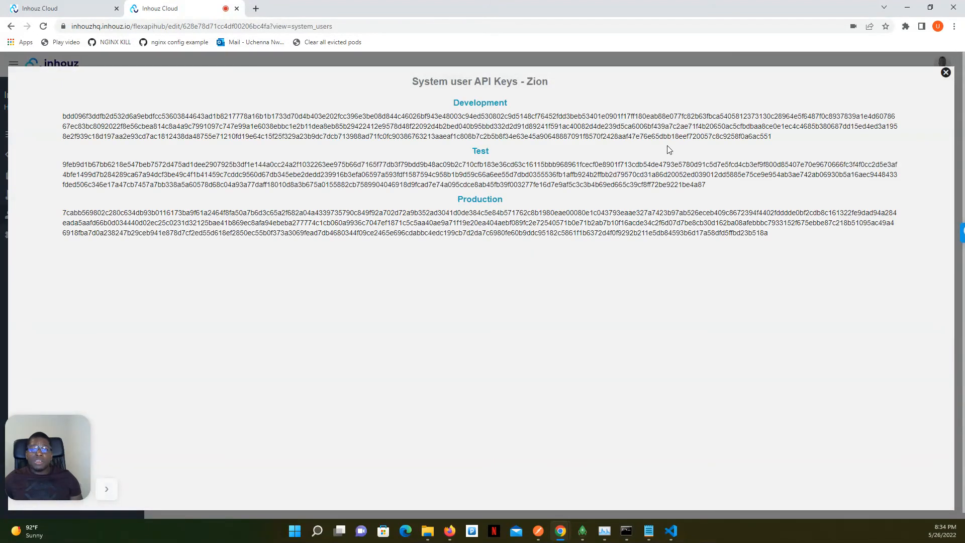
{"action": "left_click_drag", "start_coordinate": [774, 137], "coordinate": [64, 117]}
{"action": "right_click", "coordinate": [134, 118]}
{"action": "left_click", "coordinate": [104, 130]}
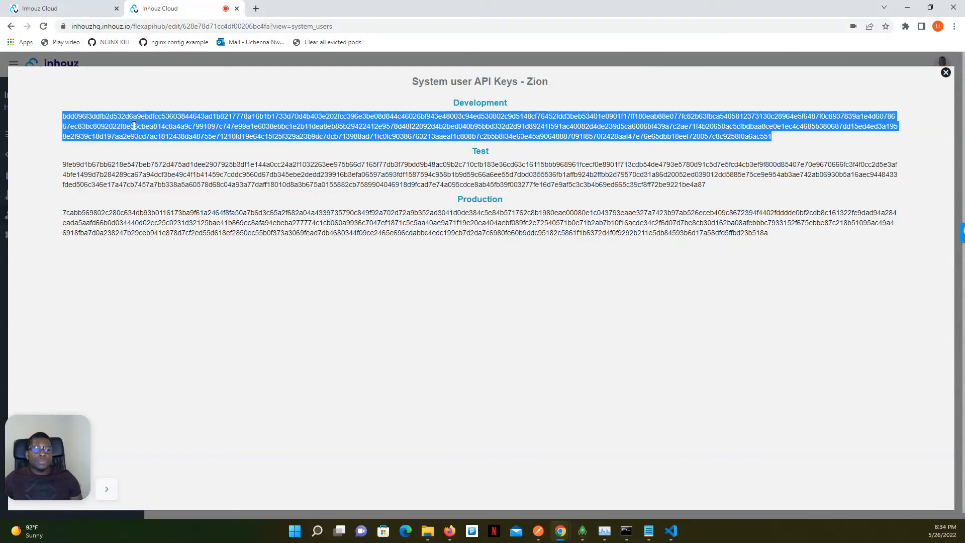
{"action": "left_click", "coordinate": [946, 74]}
Switch to Postman, replace the X-API-KEY header value with the newly copied API key, and resend the GET request
{"action": "left_click", "coordinate": [537, 531]}
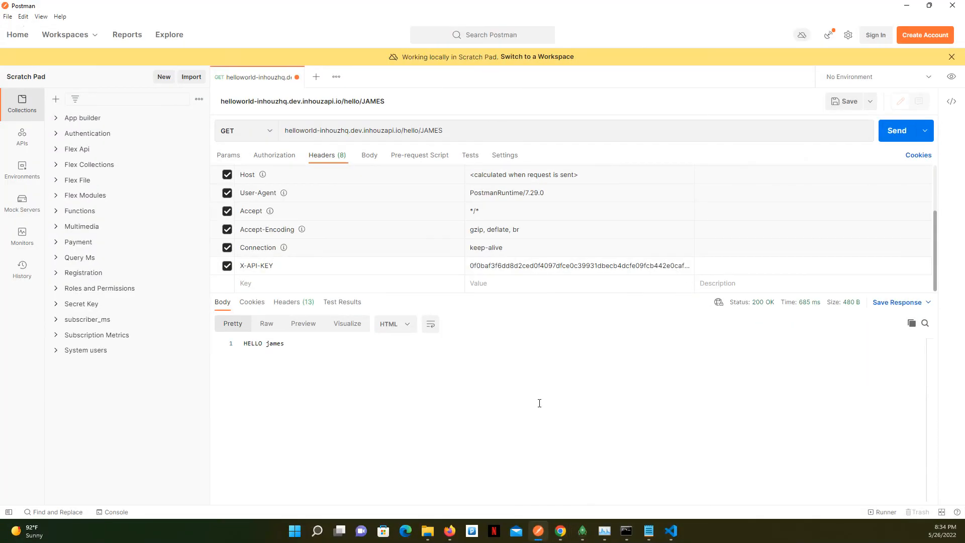
{"action": "left_click", "coordinate": [561, 266]}
{"action": "double_click", "coordinate": [561, 268]}
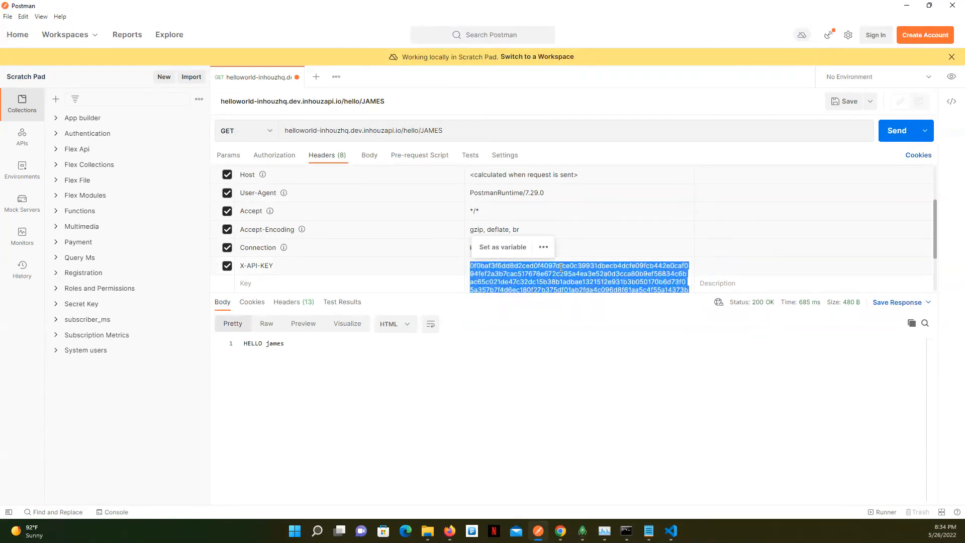
{"action": "key", "text": "BackSpace"}
{"action": "key", "text": "ctrl+v"}
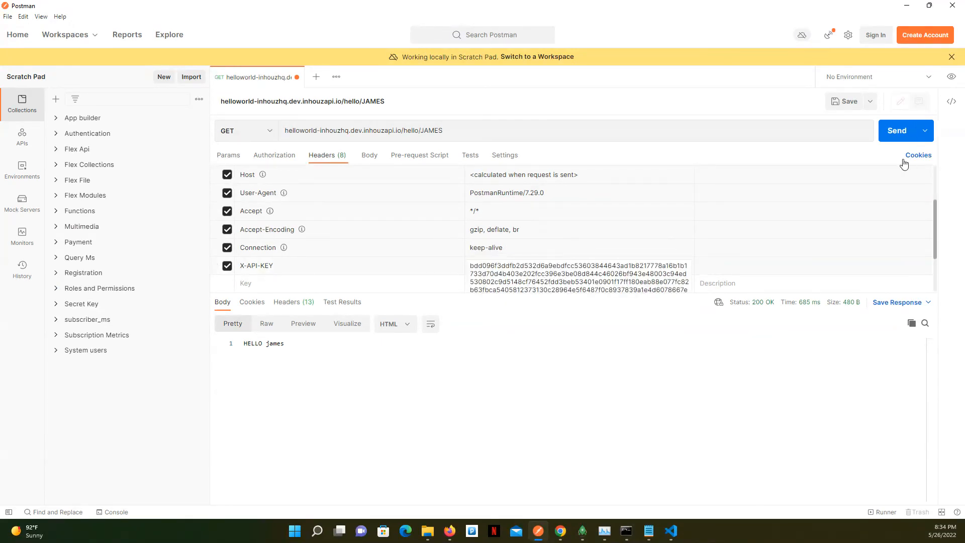
{"action": "left_click", "coordinate": [897, 135]}
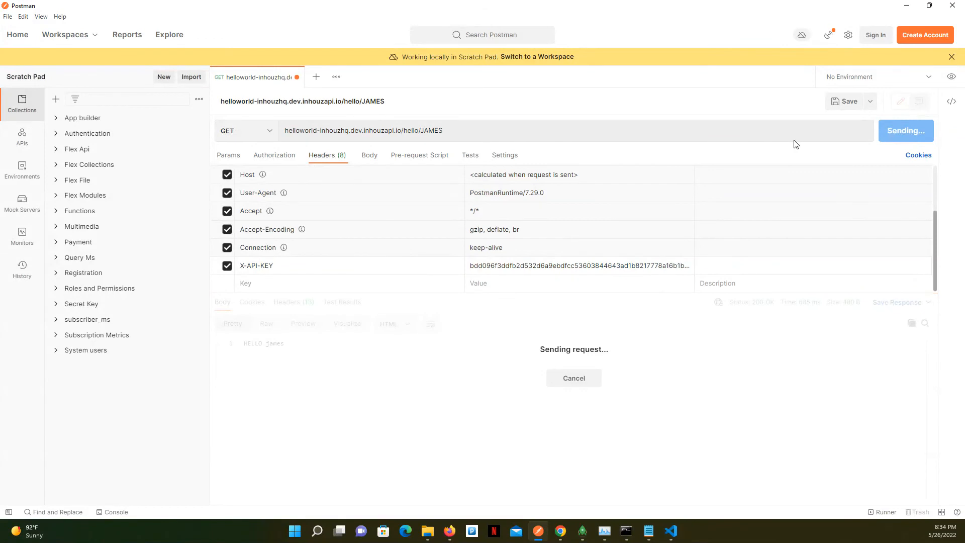
Return to the Inhouz browser window, open the system user granted only Hello world for management, and try to delete it
{"action": "left_click", "coordinate": [907, 6]}
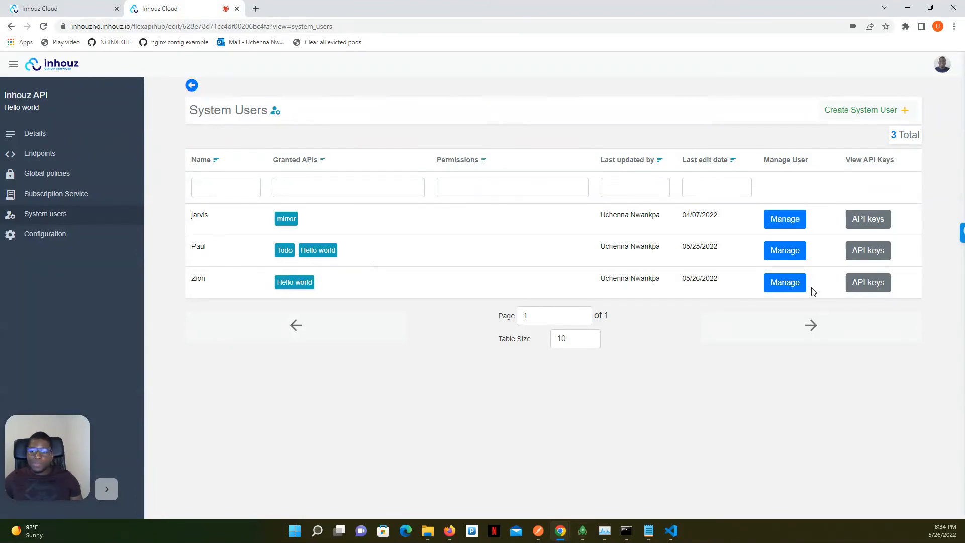
{"action": "left_click", "coordinate": [786, 283]}
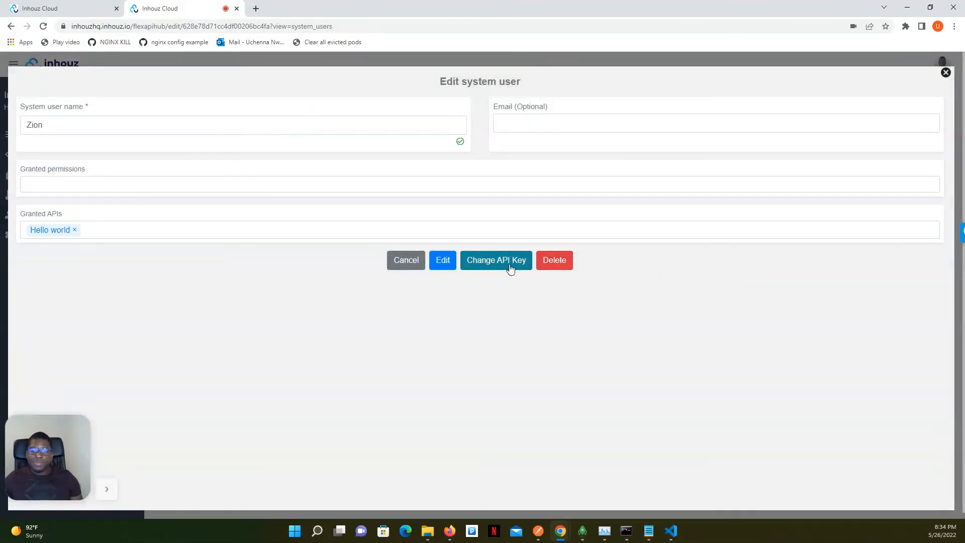
{"action": "left_click", "coordinate": [556, 265]}
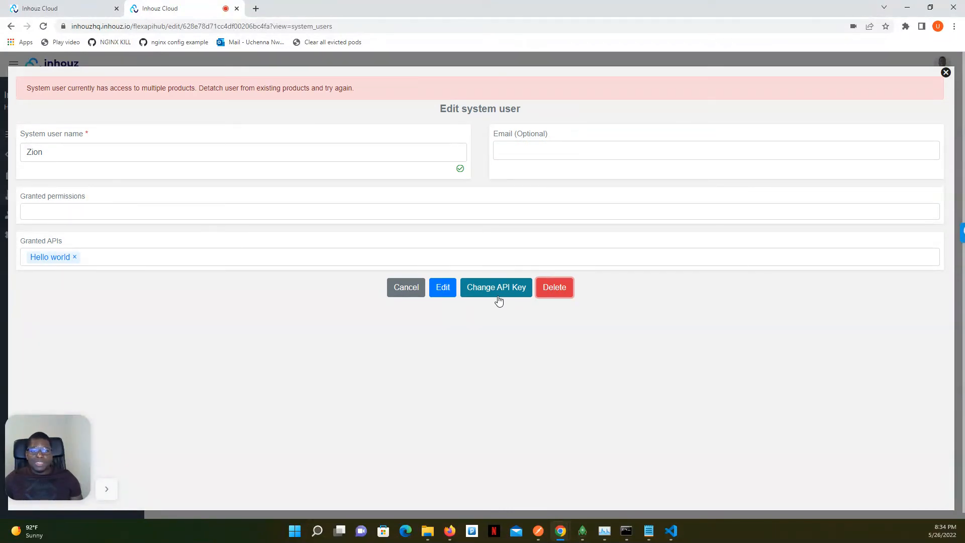
Remove Hello world from the system user's granted APIs, save the change, and delete that system user
{"action": "left_click", "coordinate": [74, 258]}
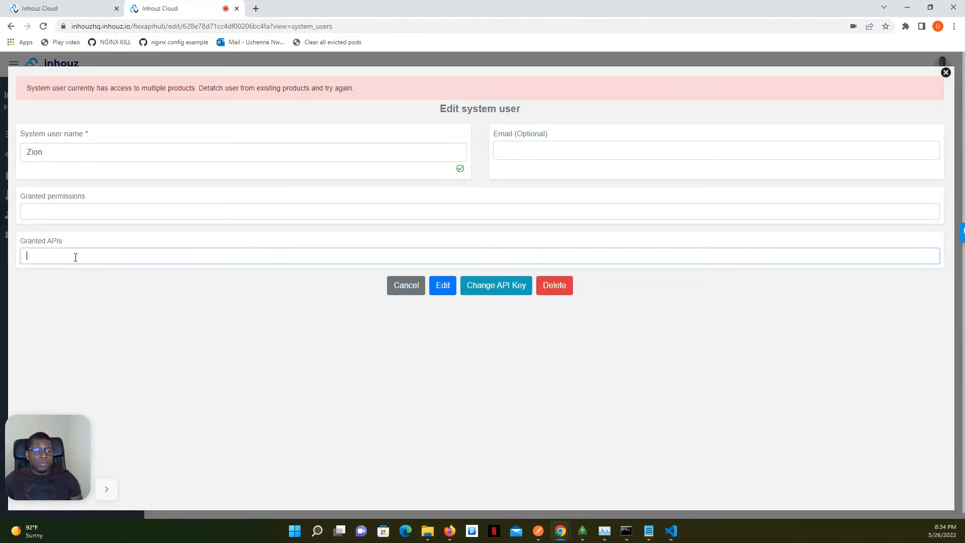
{"action": "left_click", "coordinate": [449, 286]}
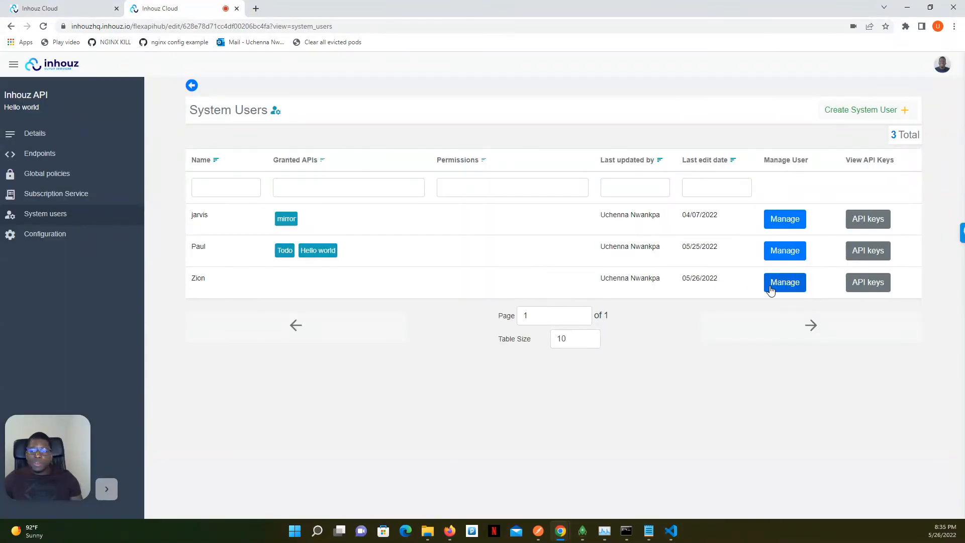
{"action": "left_click", "coordinate": [769, 286]}
{"action": "left_click", "coordinate": [556, 263]}
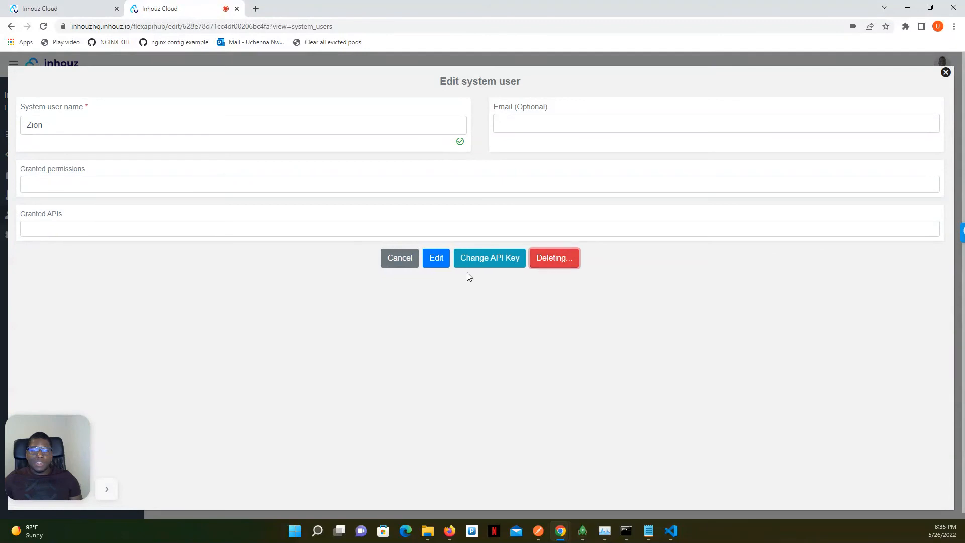